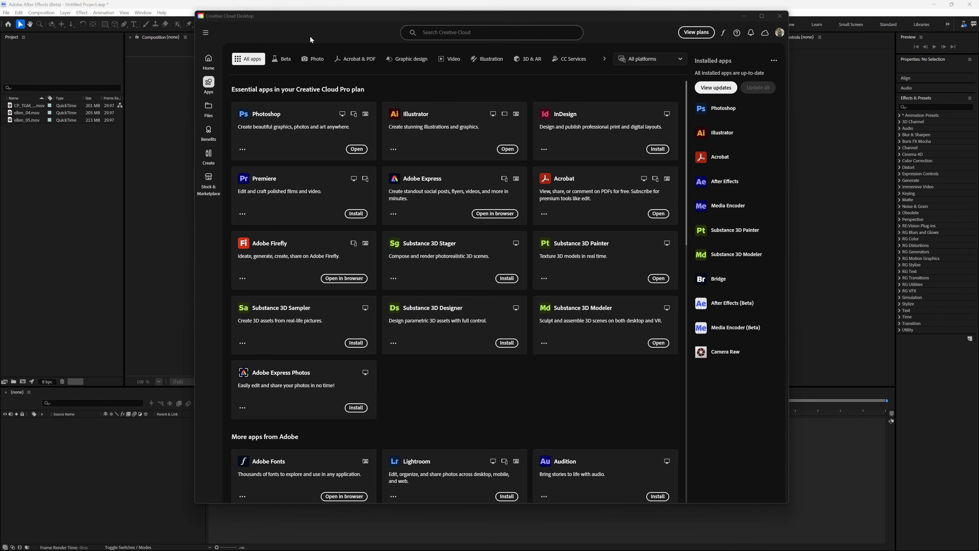
Step: Create a new composition from the CP_TGM_DOM_1_FOR_ROTO footage clip
left_click(281, 60)
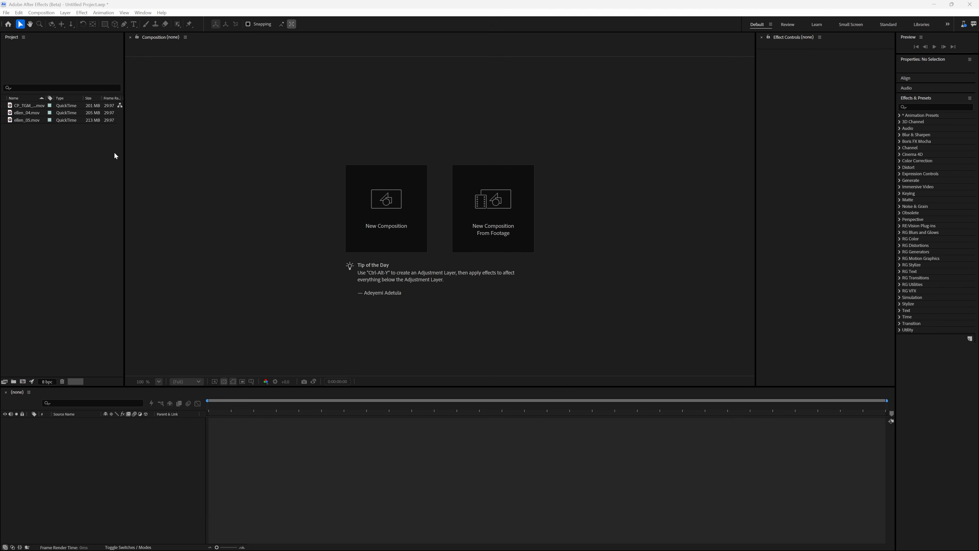
left_click(25, 107)
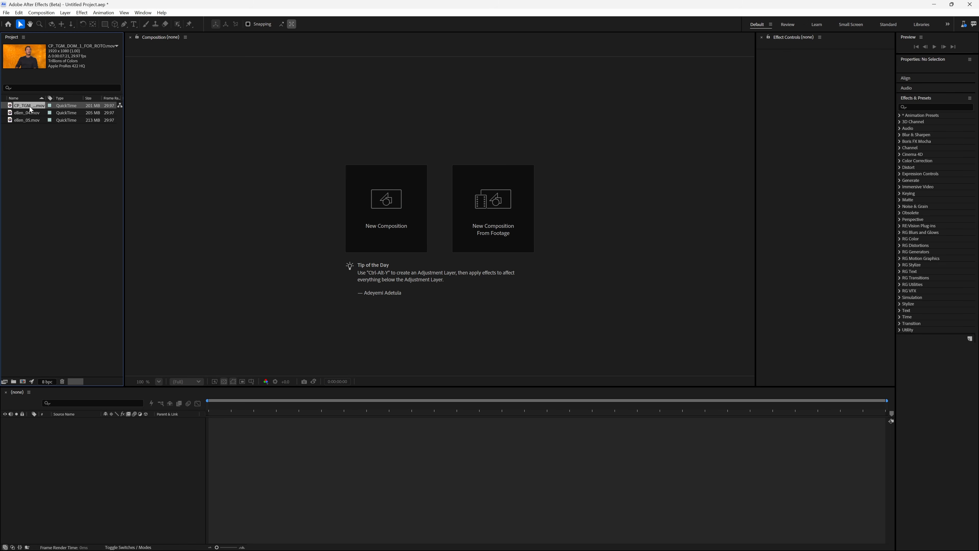
left_click_drag(27, 164, 23, 381)
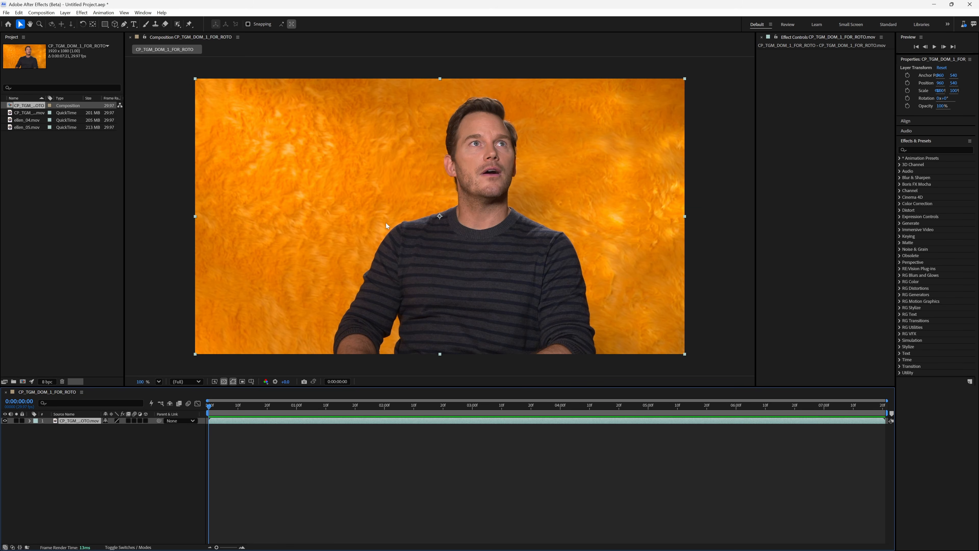
Step: Pick the Object Matte Tool and open the footage layer in a Layer panel docked beside the composition
left_click(177, 24)
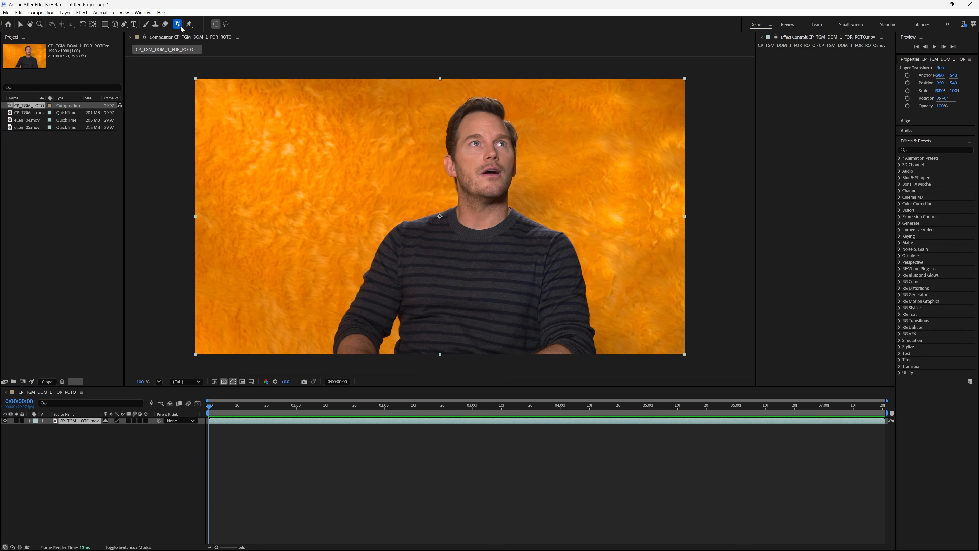
double_click(478, 221)
left_click_drag(673, 170, 425, 174)
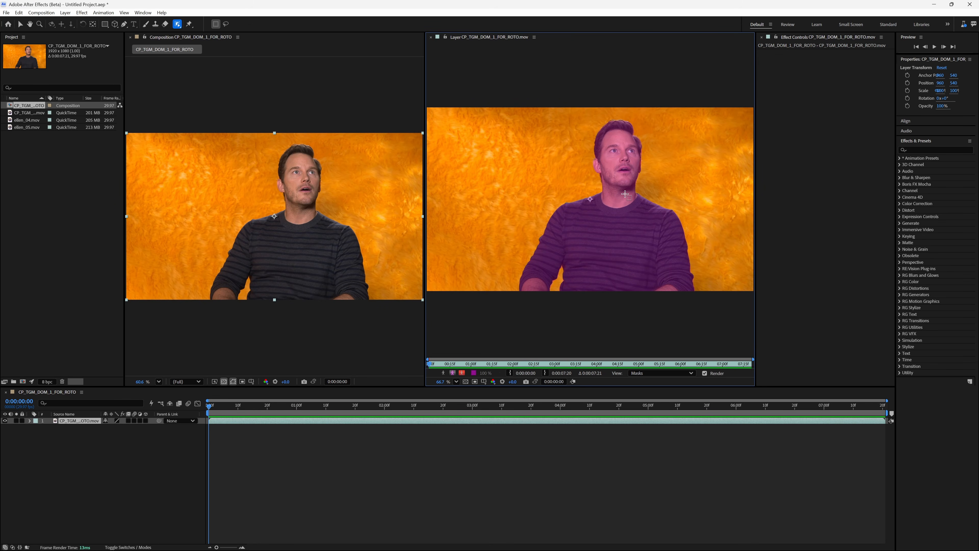
Step: Switch to the Refine Edge Tool and paint a refine-edge stroke around the man's hair
left_click(178, 27)
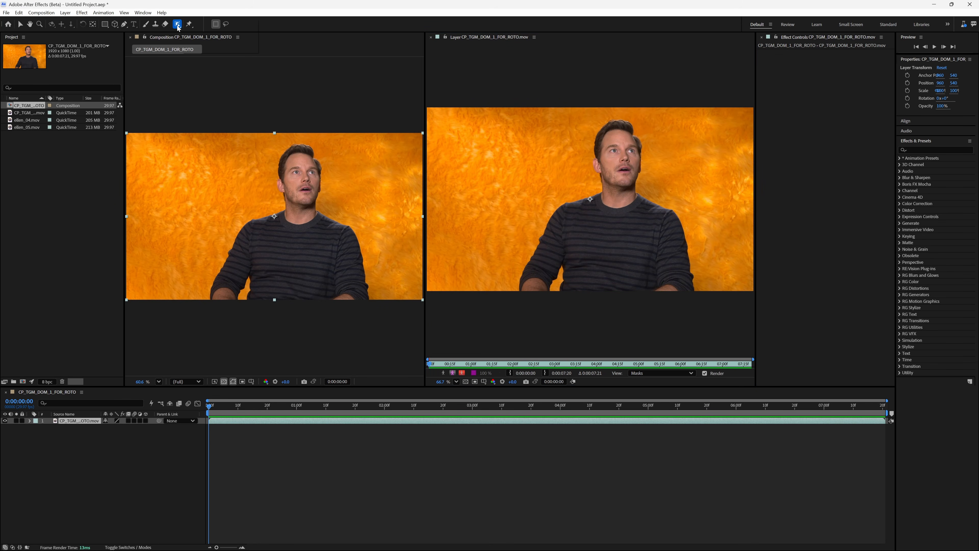
left_click(178, 27)
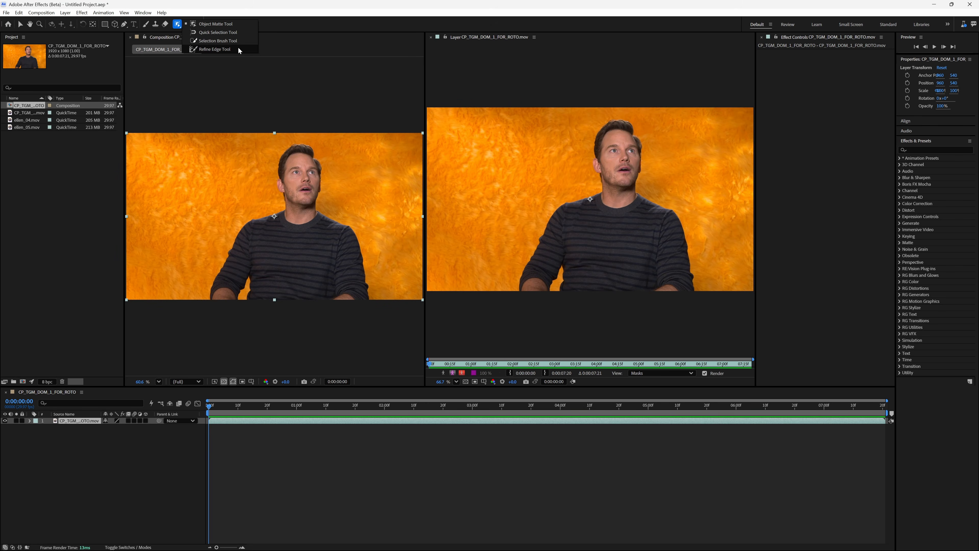
left_click(220, 50)
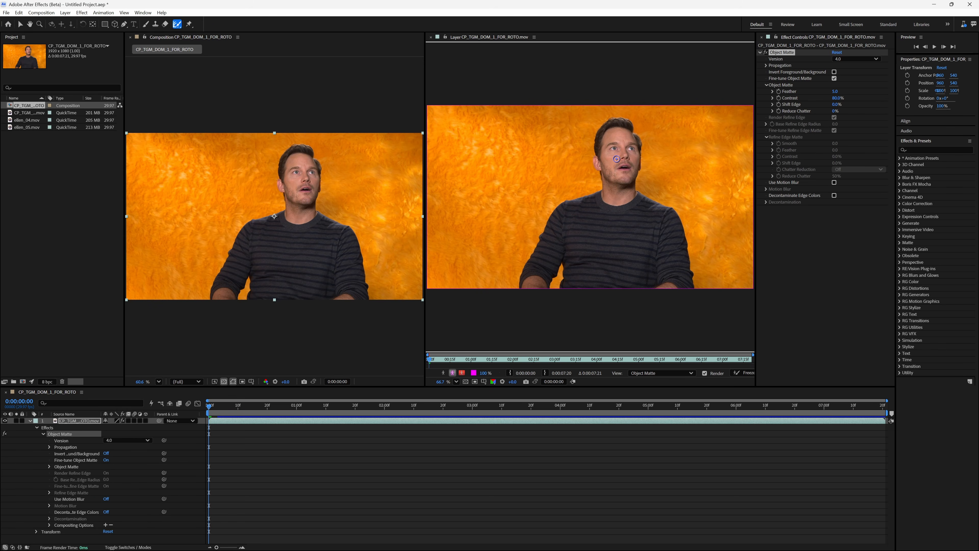
mouse_move(597, 155)
left_mouse_down()
mouse_move(599, 133)
mouse_move(622, 120)
mouse_move(638, 165)
left_mouse_up()
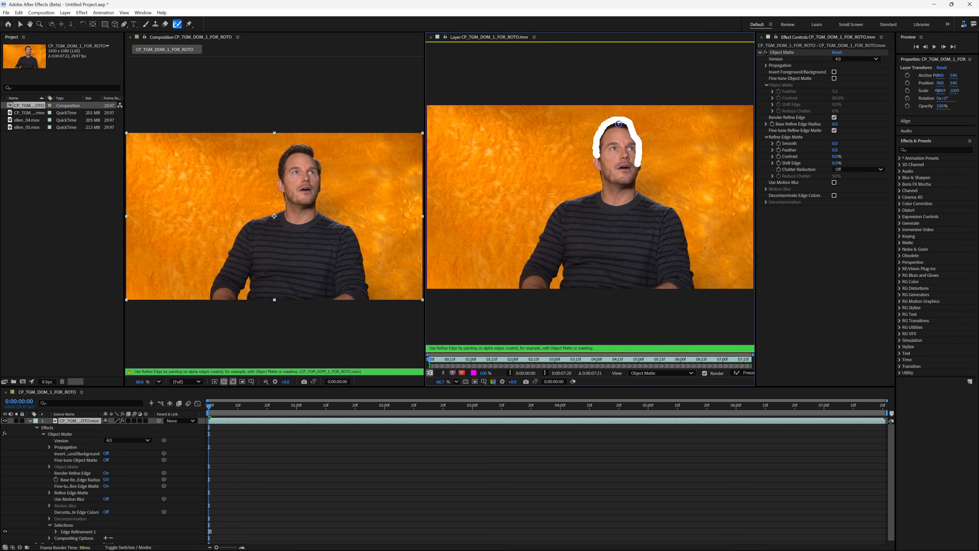
Step: Switch back to the Object Matte Tool and select the man to isolate him from the background
left_click(179, 26)
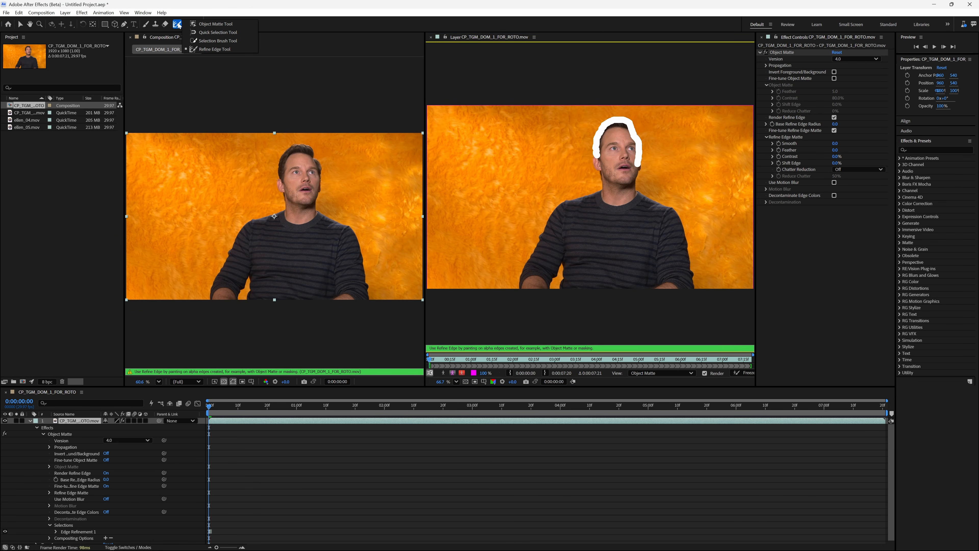
left_click(216, 24)
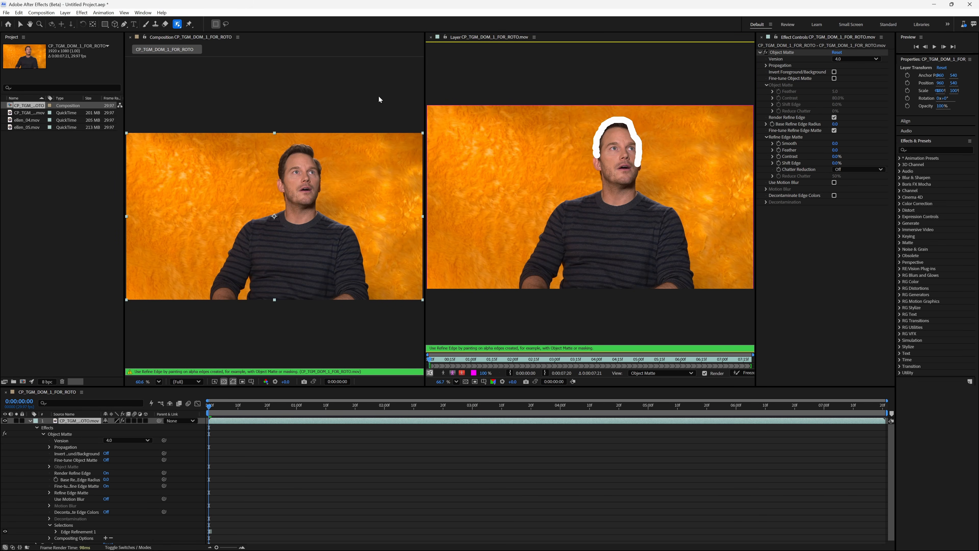
left_click(622, 224)
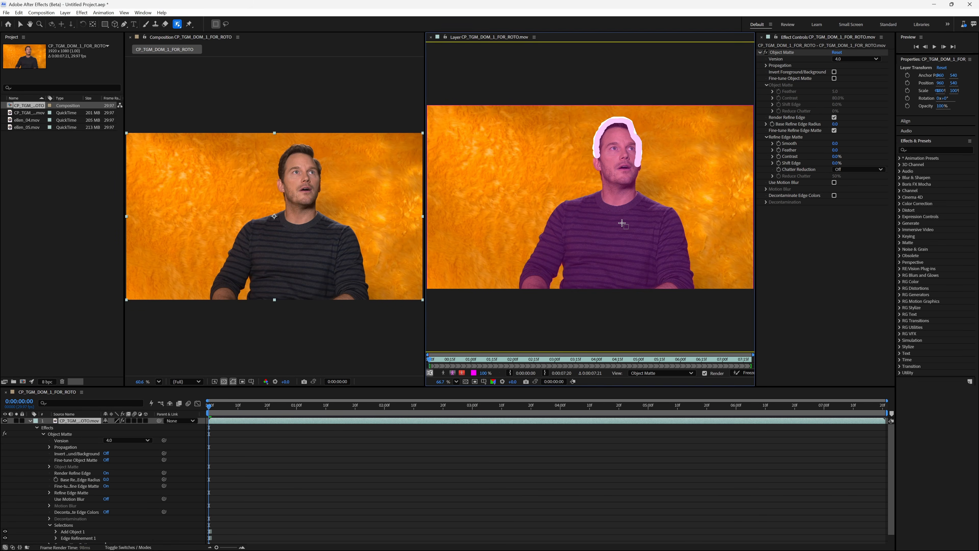
left_click(558, 306)
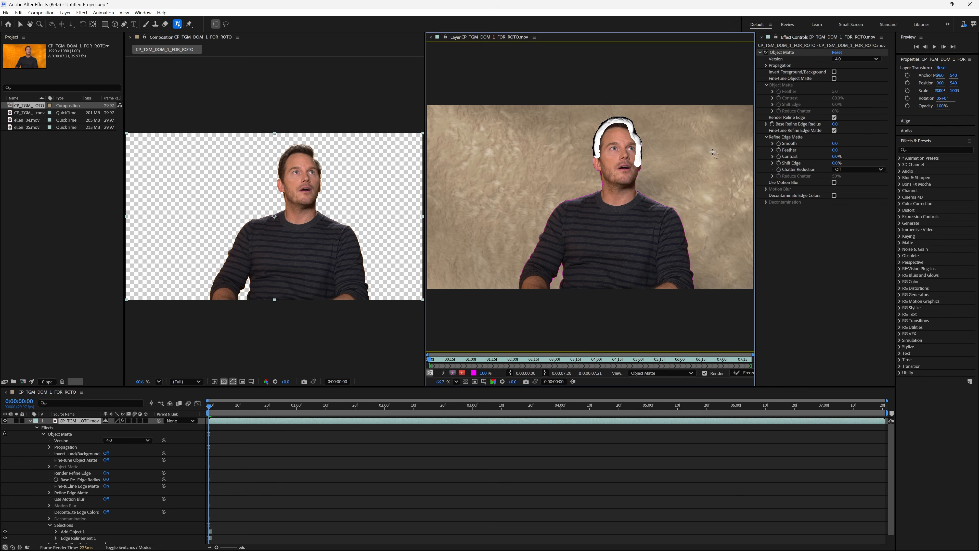
Step: Enable Use Motion Blur and Decontaminate Edge Colors in the Object Matte effect settings
left_click_drag(755, 149, 729, 151)
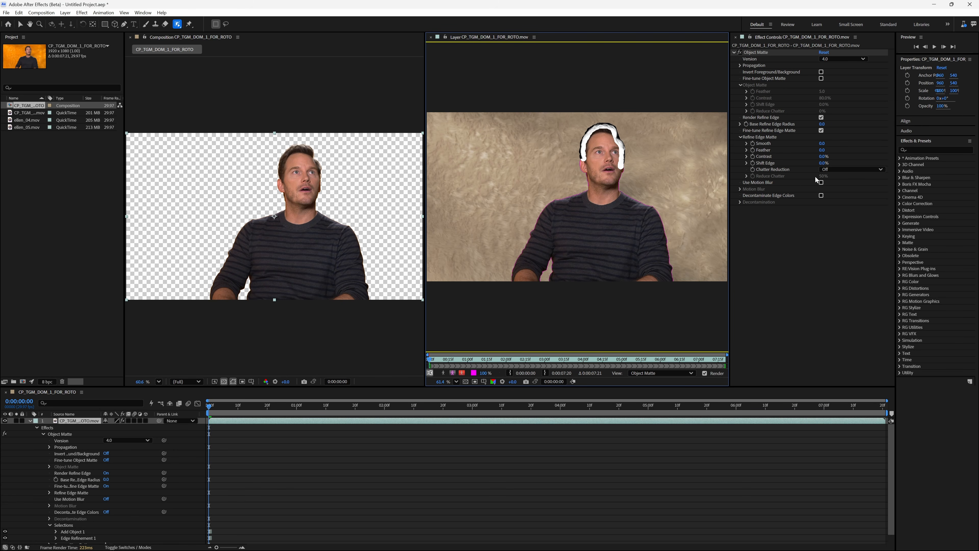
left_click(820, 182)
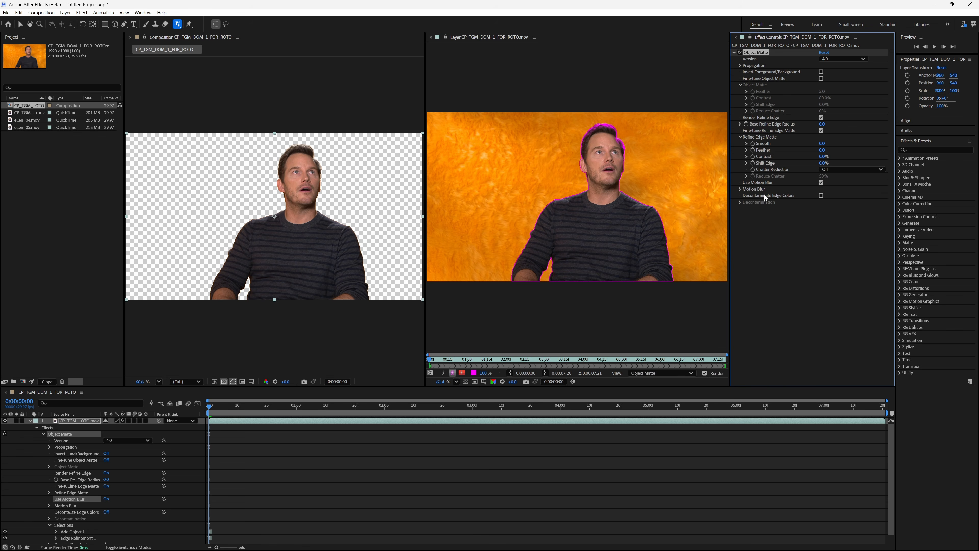
left_click(822, 195)
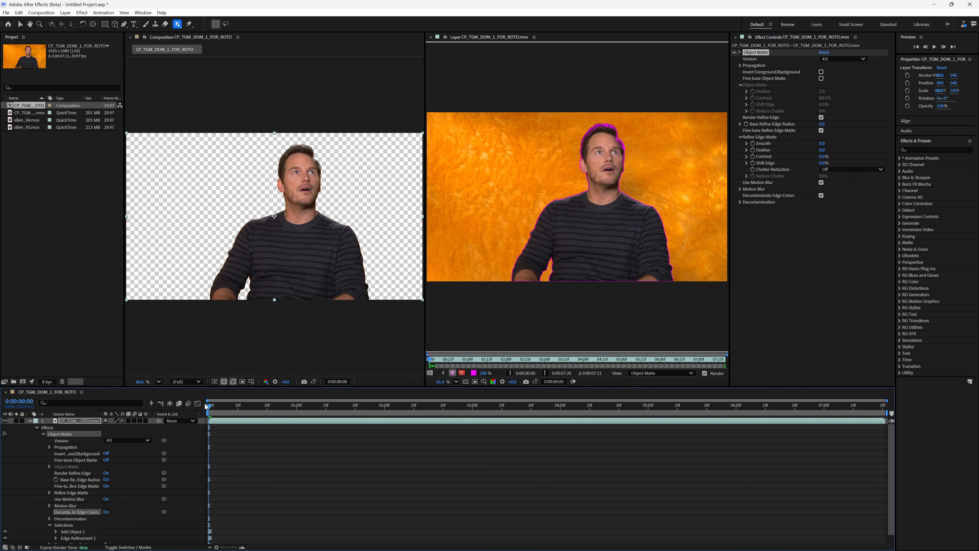
Step: Play back and scrub the composition to review the propagated matte over time
key("space")
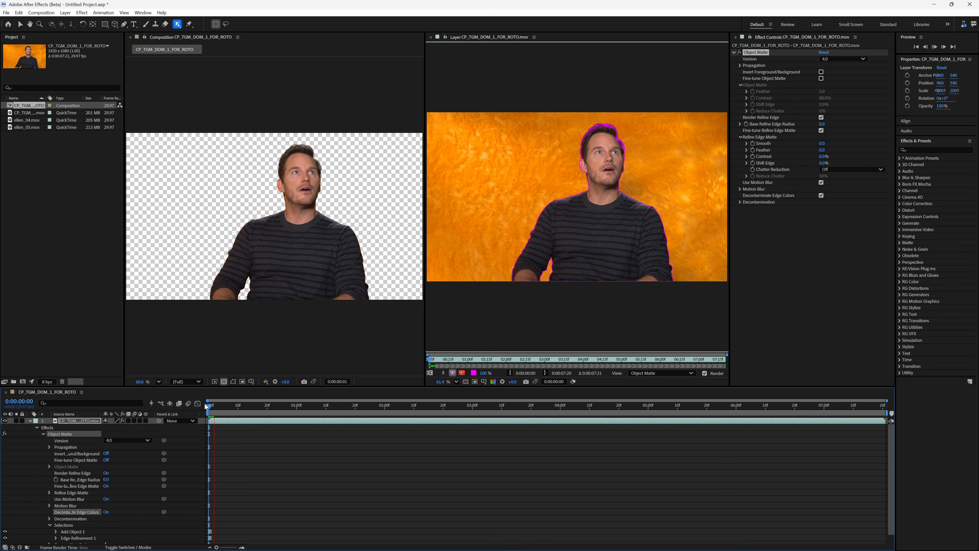
key("space")
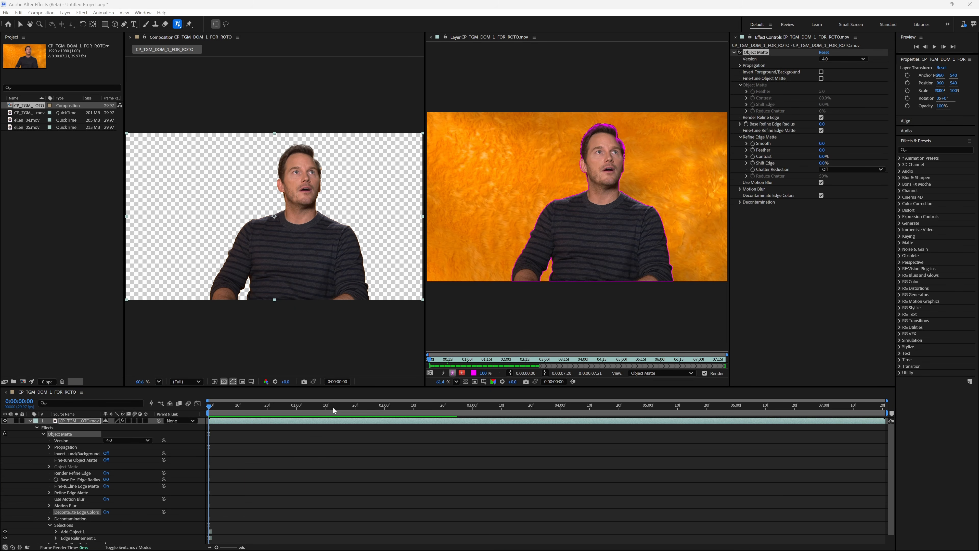
left_click(316, 443)
key("space")
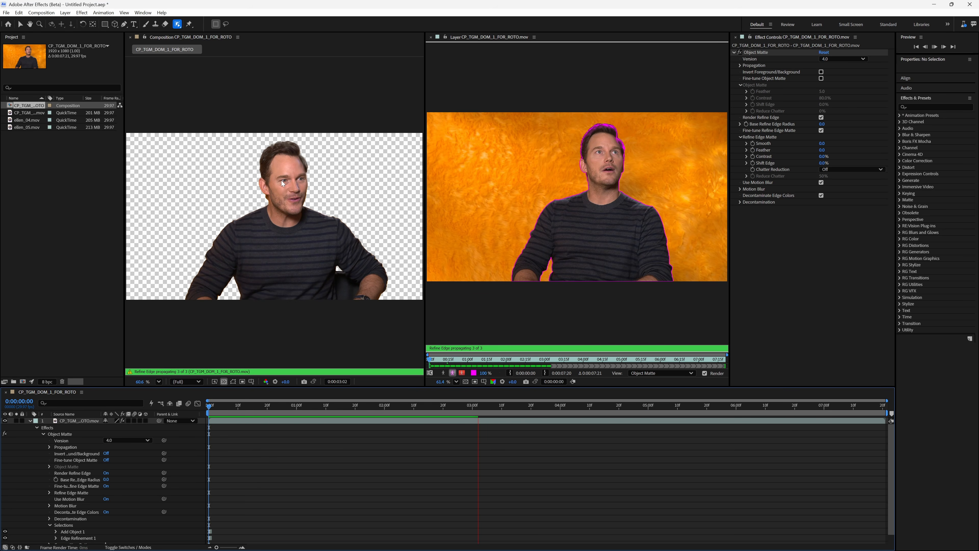
key("space")
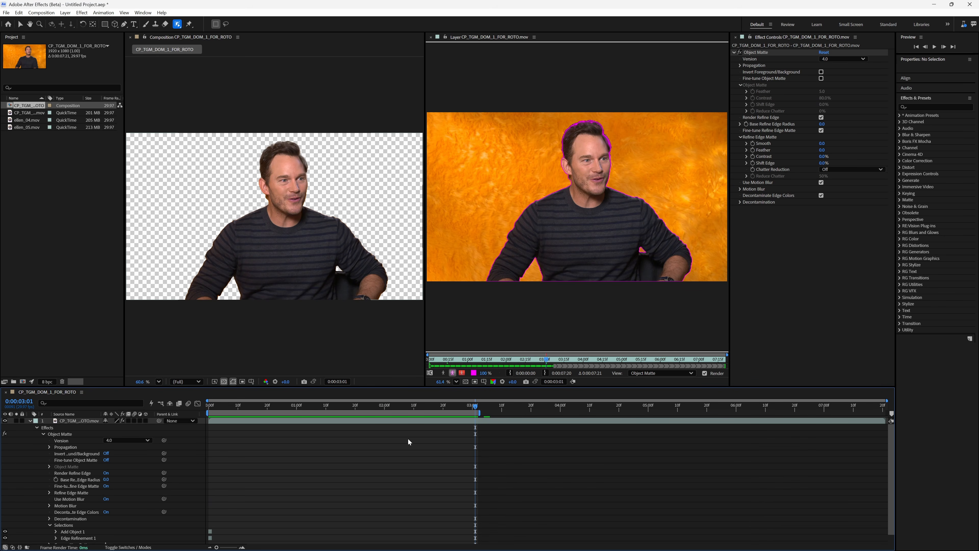
key("space")
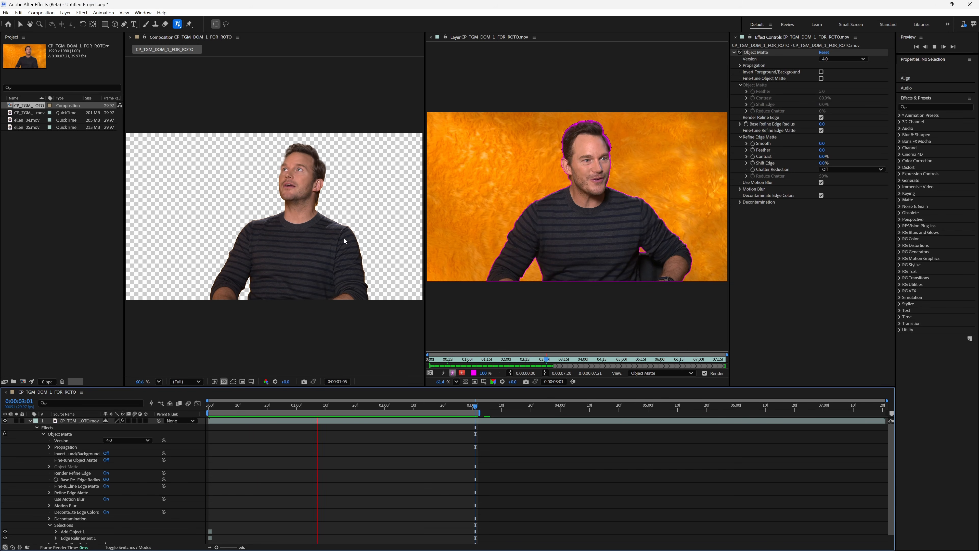
left_click_drag(327, 404, 317, 407)
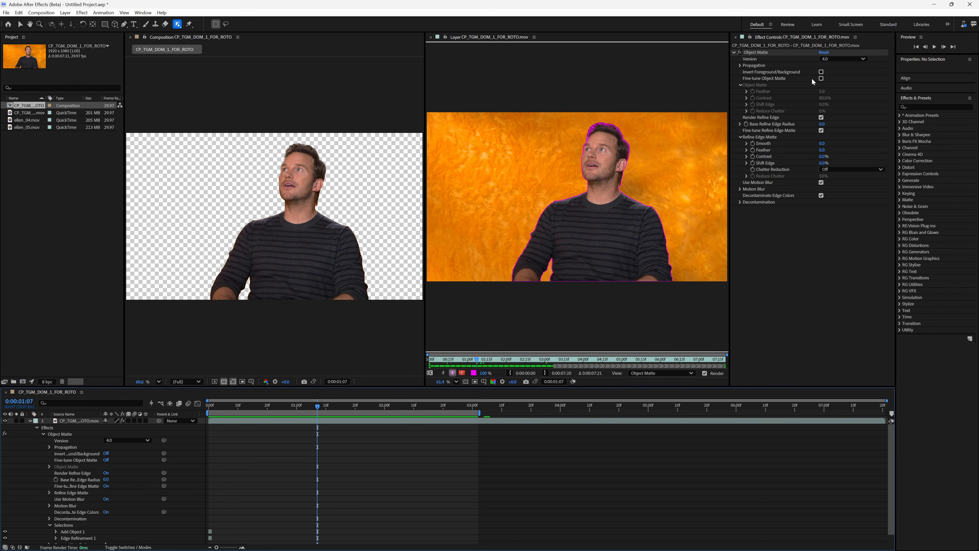
Step: Enable Fine-tune Object Matte and adjust the Shift Edge value
left_click(821, 79)
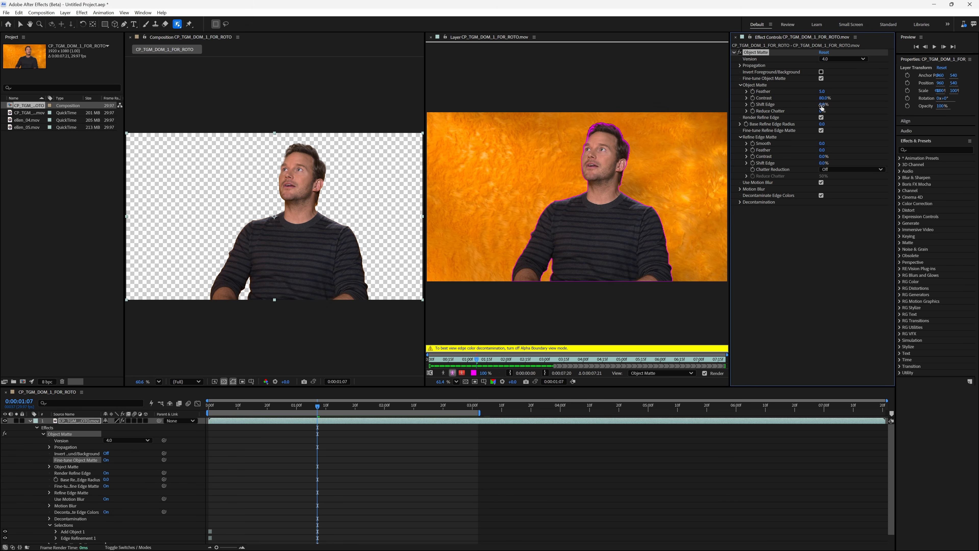
left_click_drag(821, 104, 820, 106)
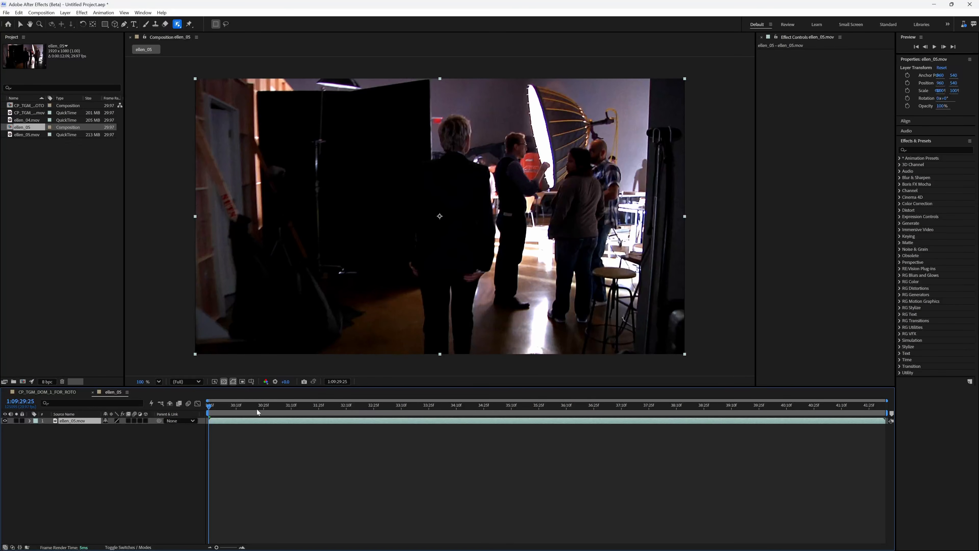
Step: Set the ellen_05 composition's work area and return the time indicator to its beginning
left_click_drag(257, 409, 704, 435)
key("b")
key("n")
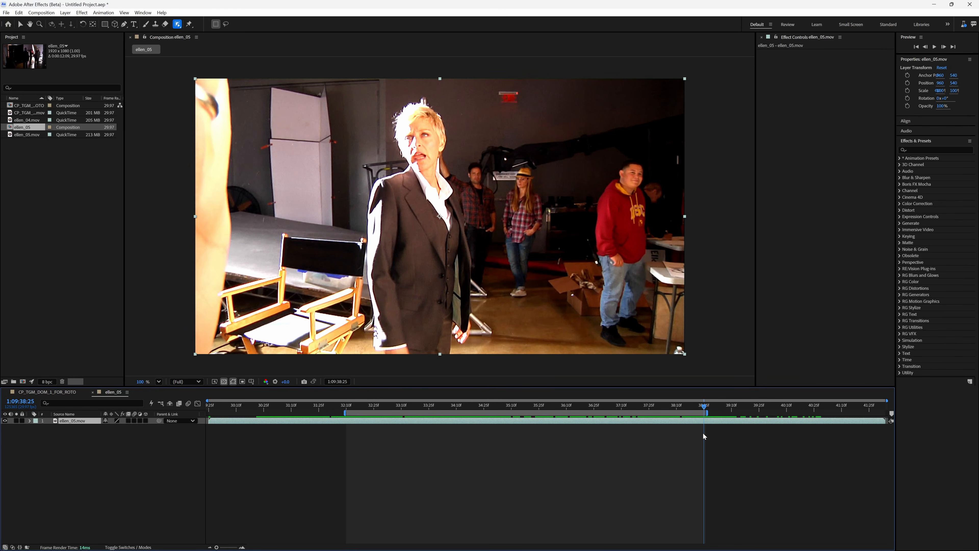
left_click_drag(370, 407, 556, 424)
left_click_drag(635, 418, 346, 413)
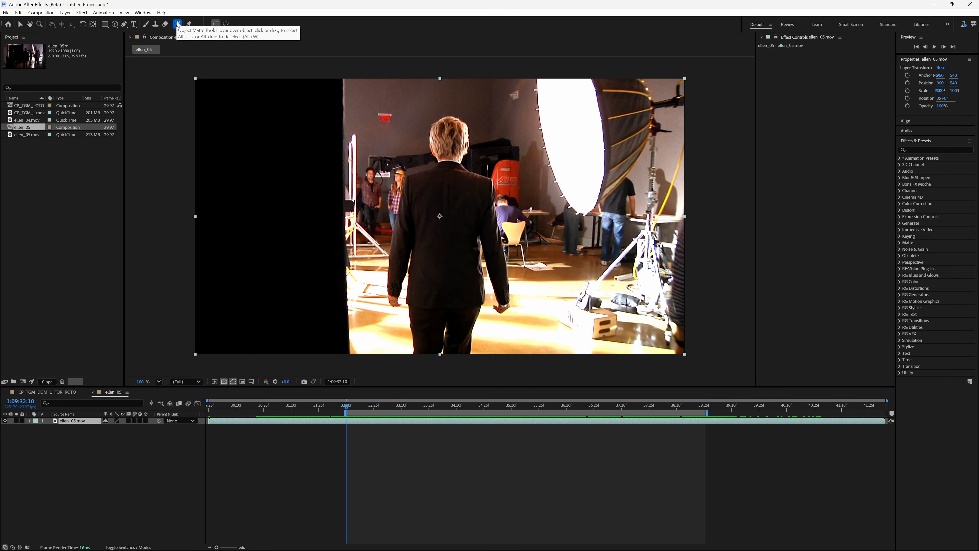
Step: Open the ellen_05 layer and select the woman with the Object Matte Tool, dismissing the rendering warning
double_click(443, 194)
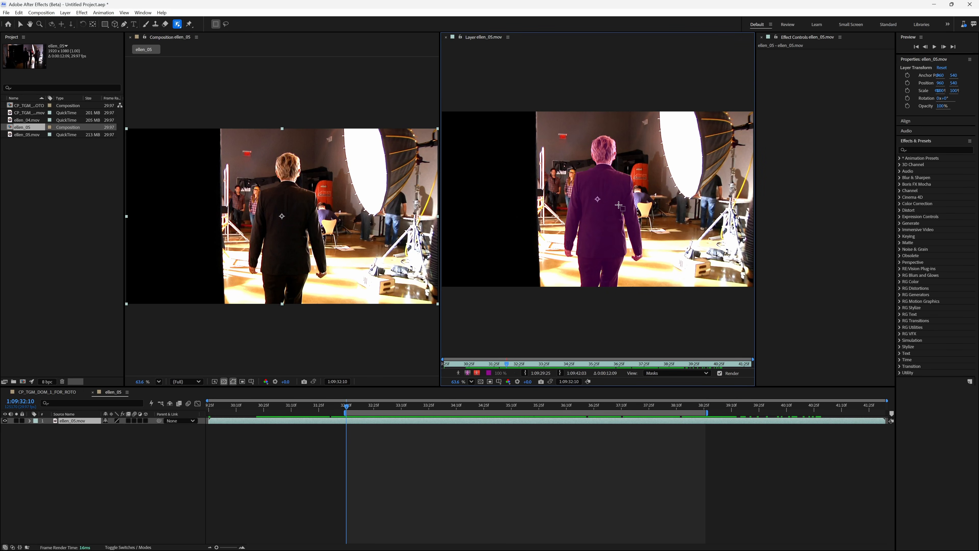
left_click(604, 189)
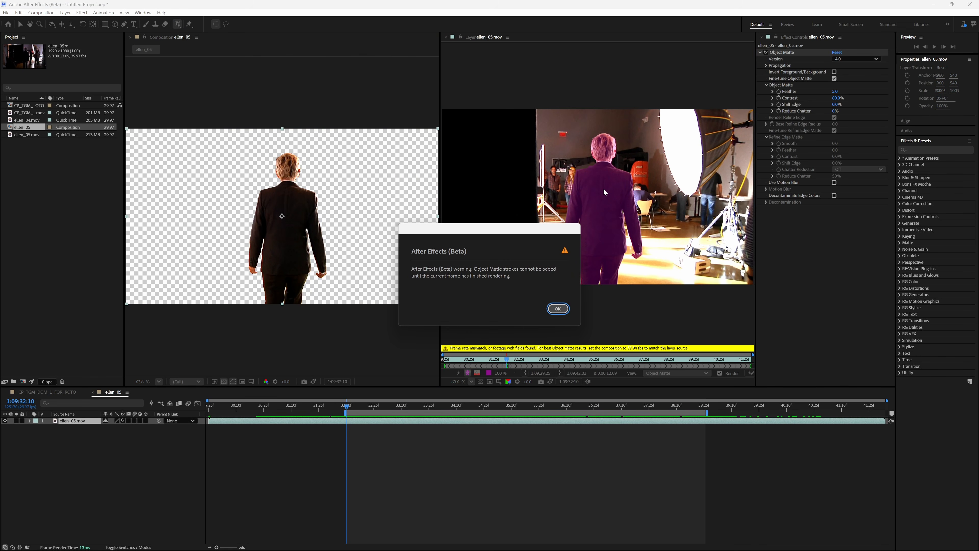
left_click(557, 309)
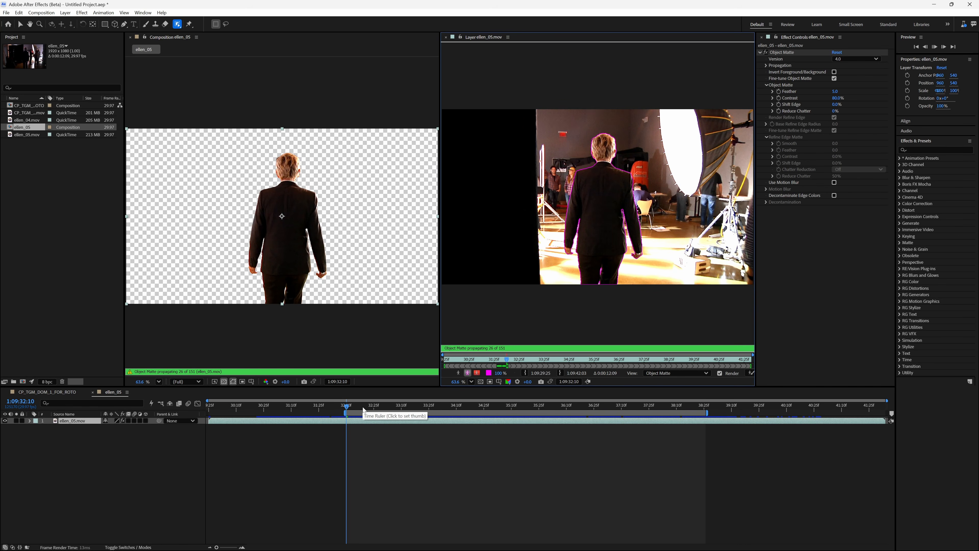
Step: Scrub and play back the ellen_05 layer to review the propagated matte
left_click(467, 373)
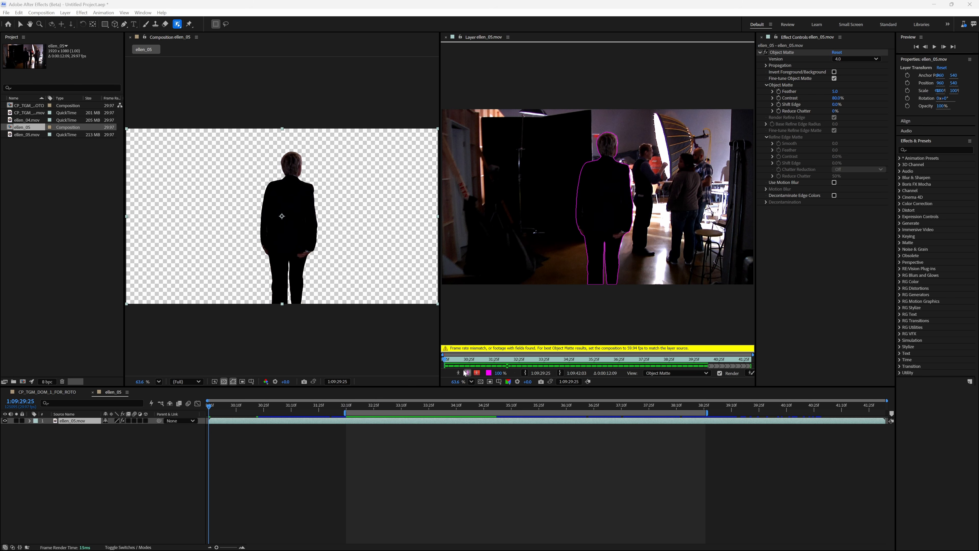
left_click_drag(451, 361, 431, 362)
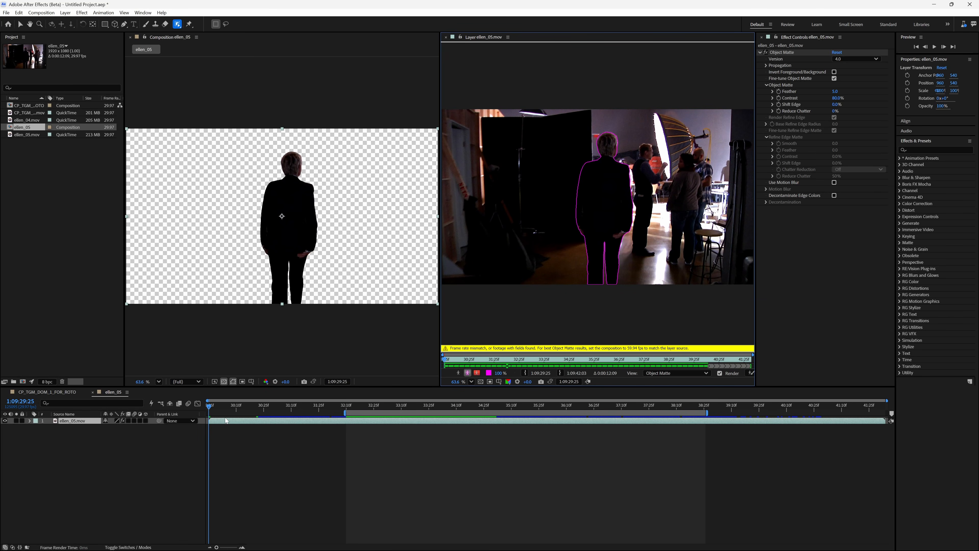
left_click(350, 405)
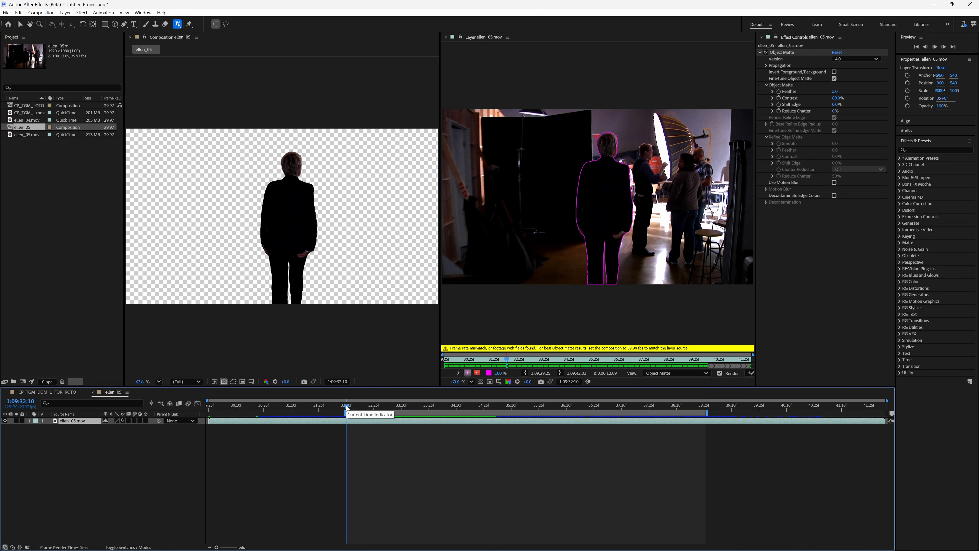
key("space")
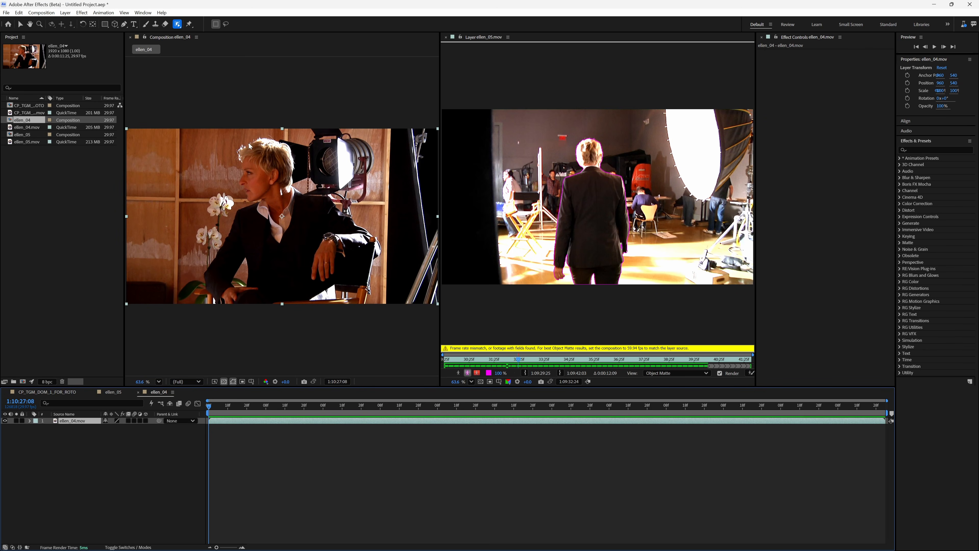
Step: Choose the Refine Edge Tool and open the ellen_04 layer in its Layer panel
left_click_drag(178, 24, 203, 52)
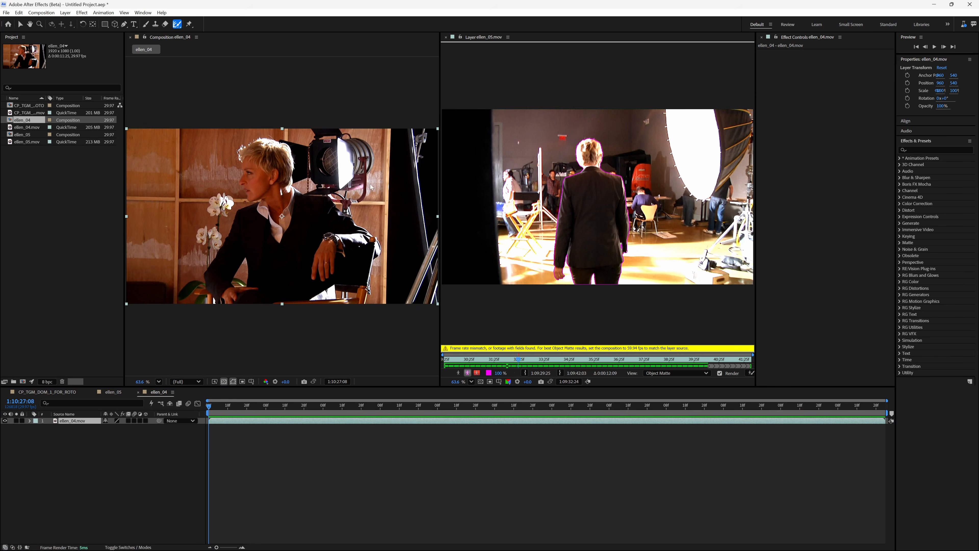
double_click(278, 260)
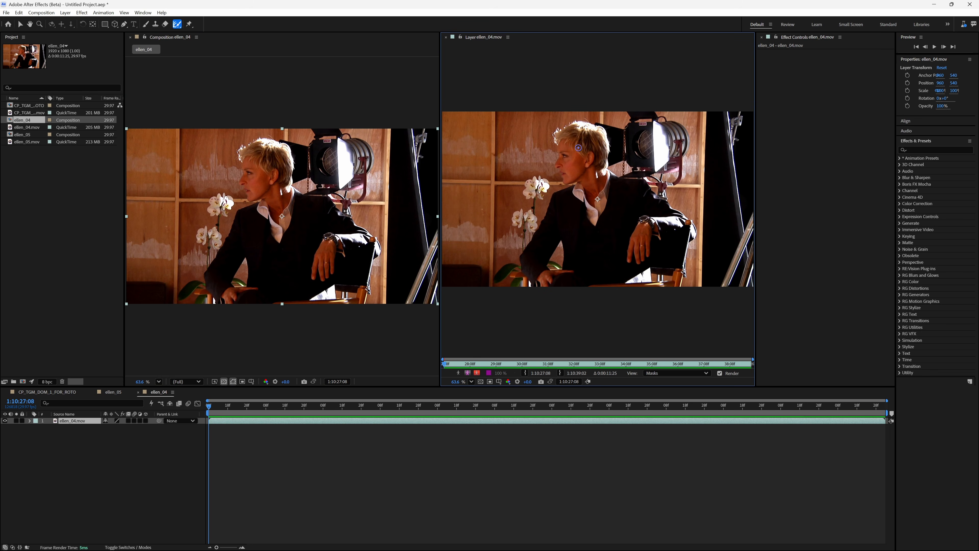
Step: Paint Refine Edge strokes along the woman's hair in the ellen_04 layer
left_click(557, 141)
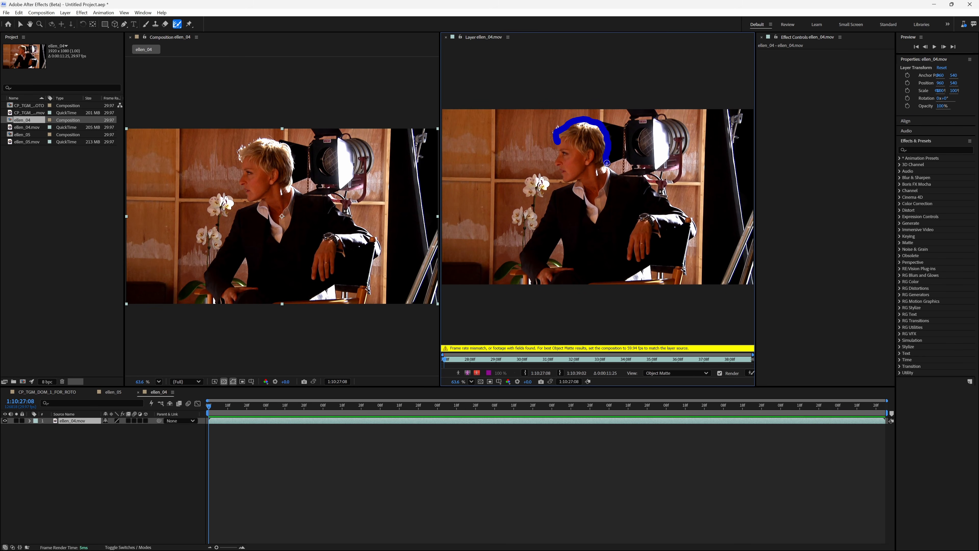
left_click_drag(606, 163, 607, 163)
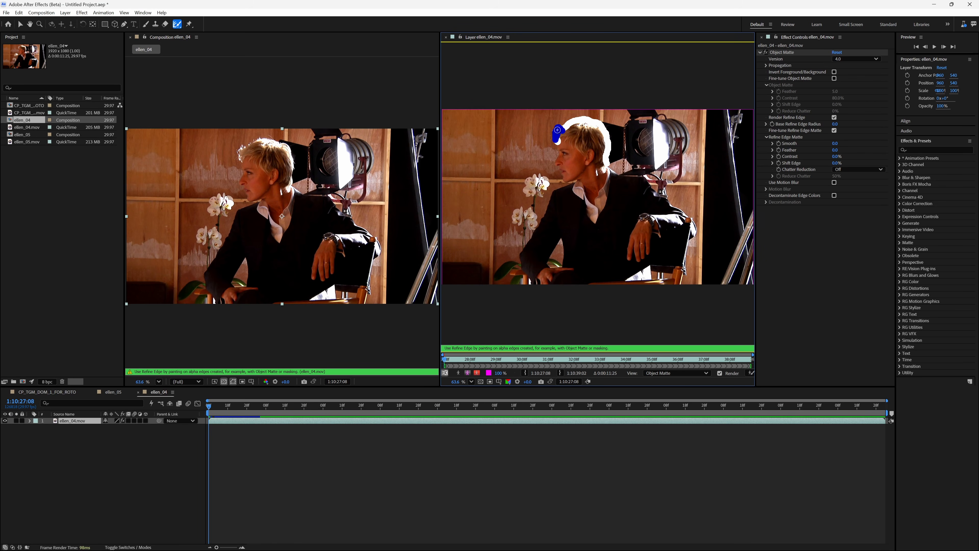
left_click_drag(558, 139, 559, 140)
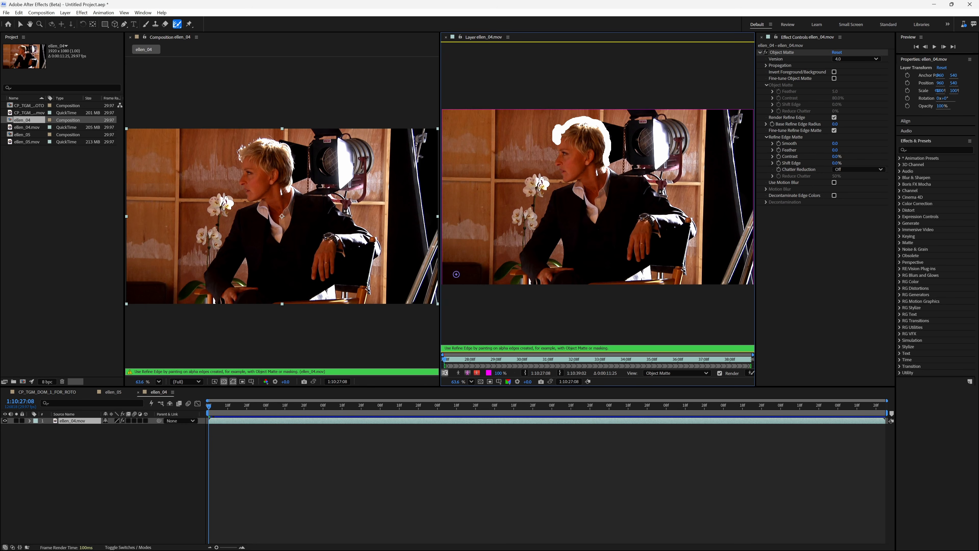
Step: Switch to the Object Matte Tool and select the woman in the ellen_04 layer
left_click_drag(177, 25, 209, 29)
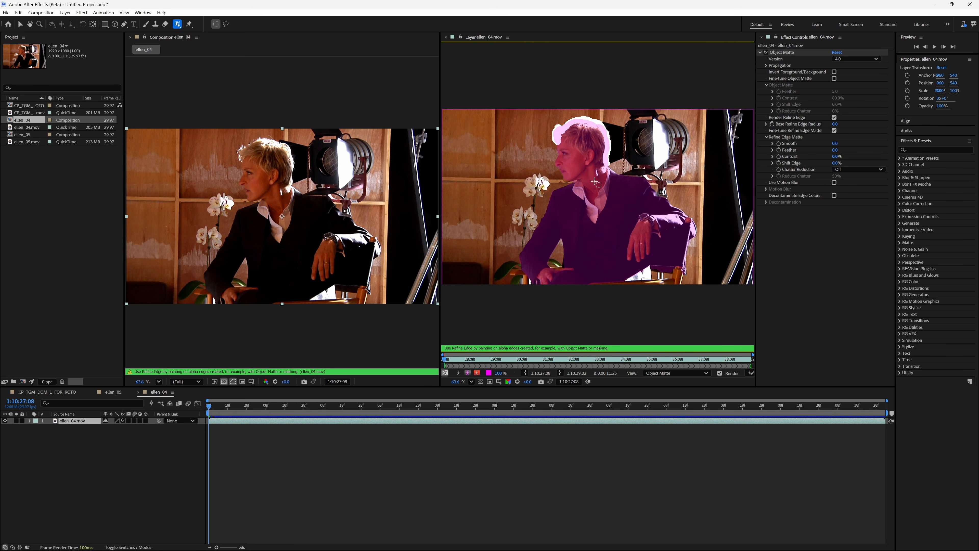
left_click(596, 201)
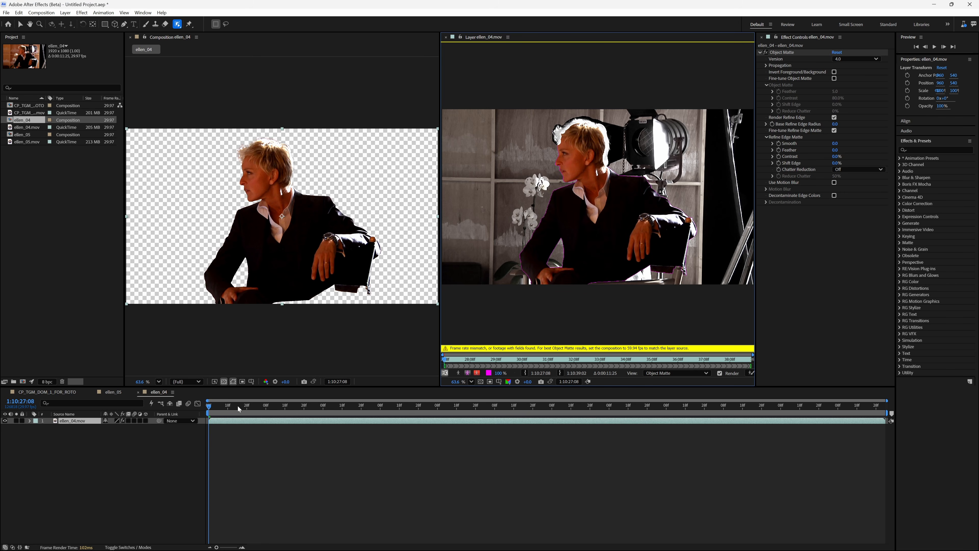
Step: Play back and scrub the ellen_04 timeline to review the isolated woman
left_click(209, 406)
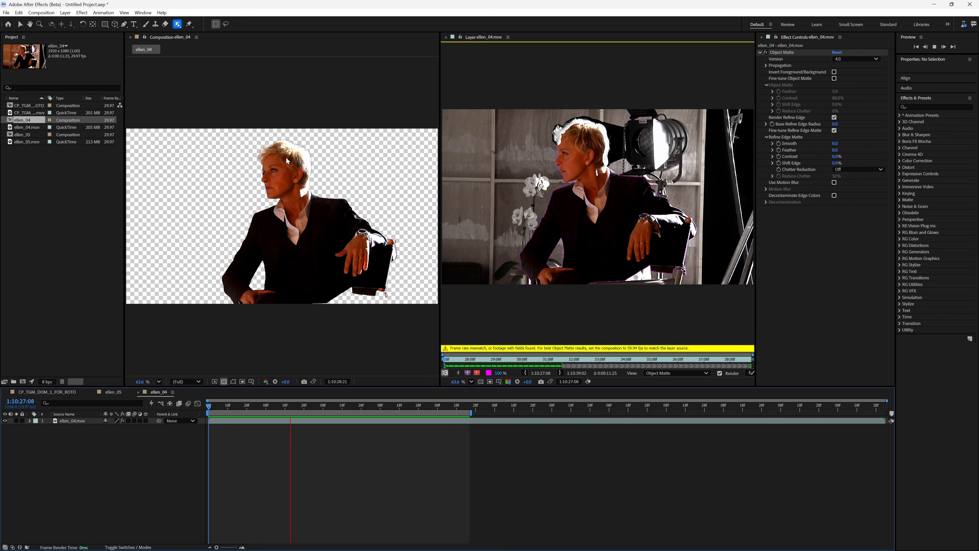
left_click(262, 411)
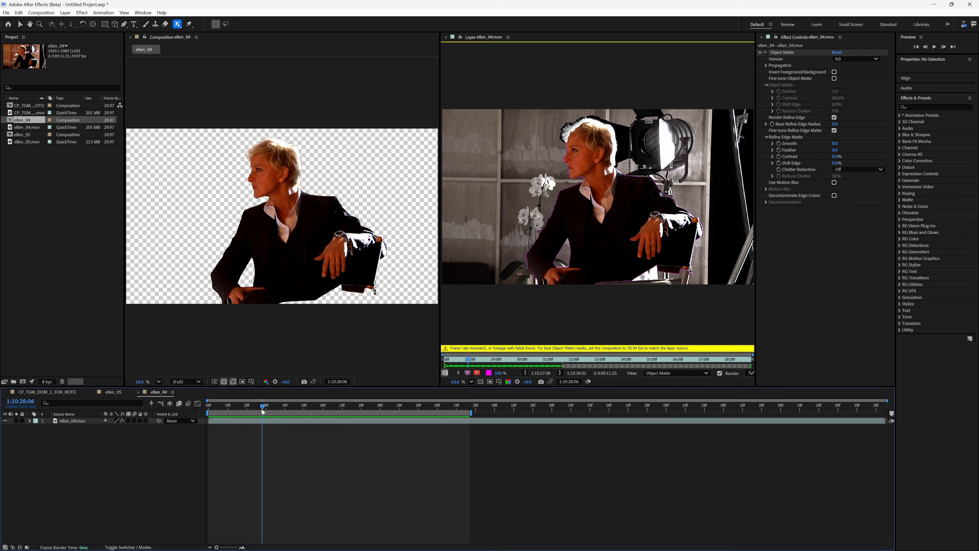
left_click(259, 410)
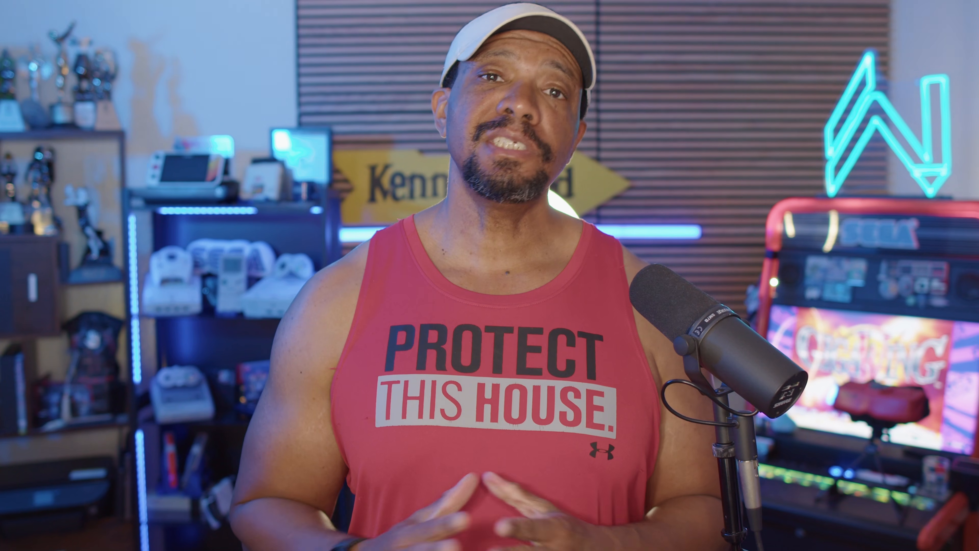